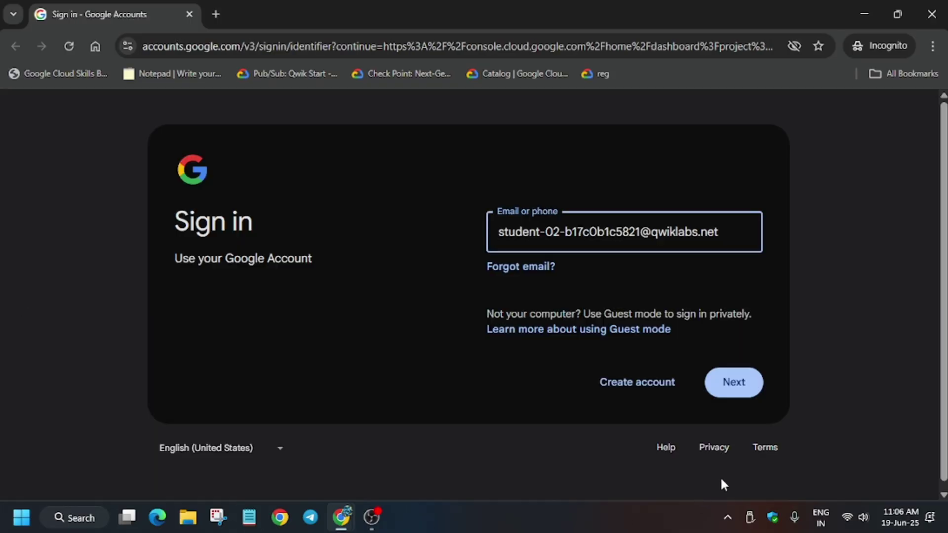
Sign in with the lab student email and password, then accept the managed-account terms.
{"action": "left_click", "coordinate": [732, 386]}
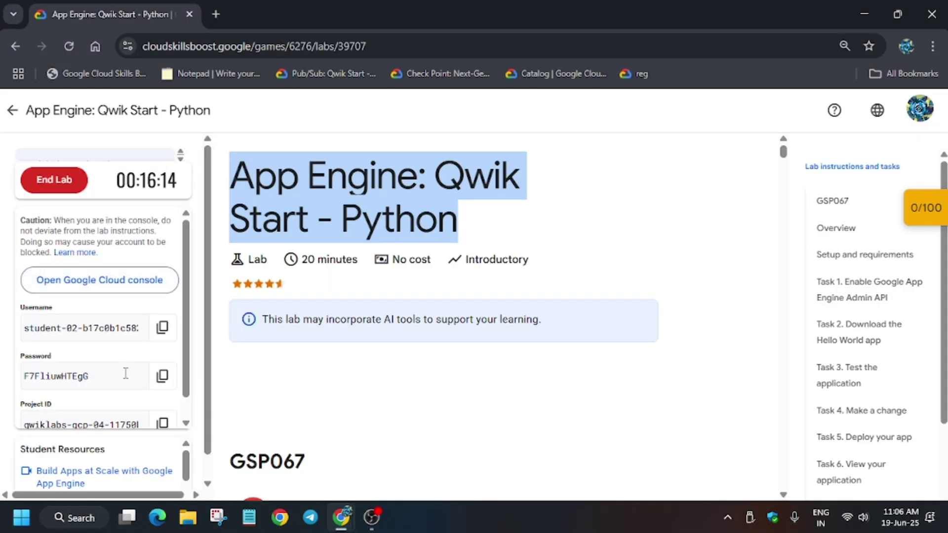
{"action": "left_click", "coordinate": [162, 376]}
{"action": "key", "text": "alt+Tab"}
{"action": "key", "text": "ctrl+v"}
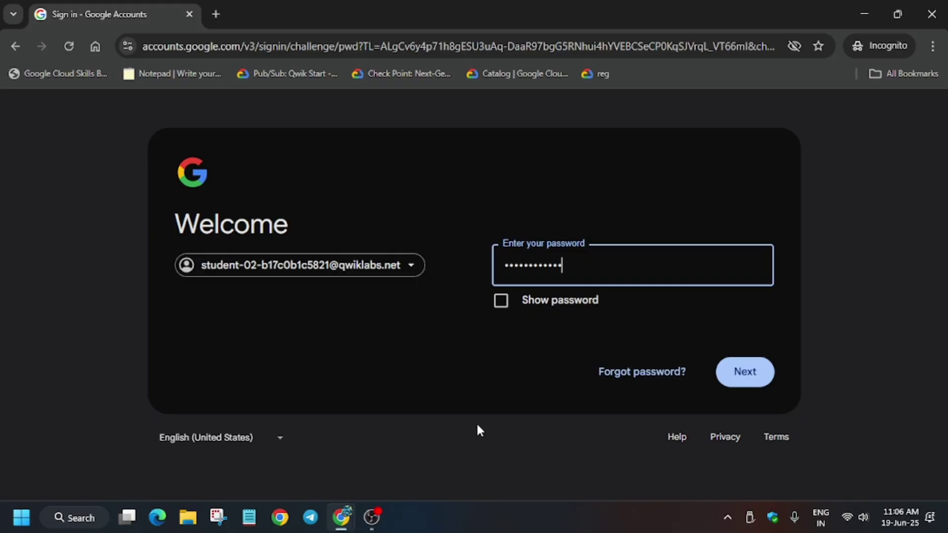
{"action": "key", "text": "Return"}
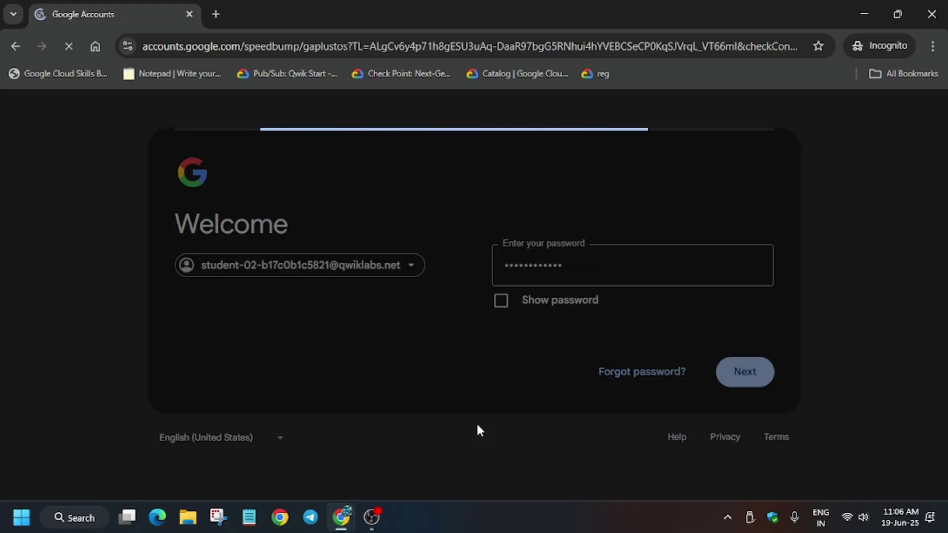
{"action": "scroll", "coordinate": [405, 440], "scroll_direction": "down", "scroll_amount": 3}
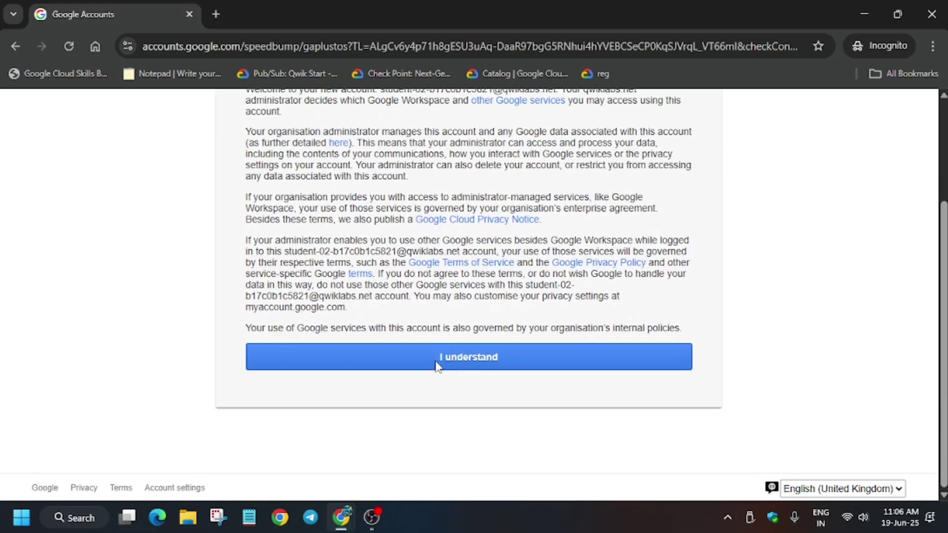
{"action": "left_click", "coordinate": [438, 358]}
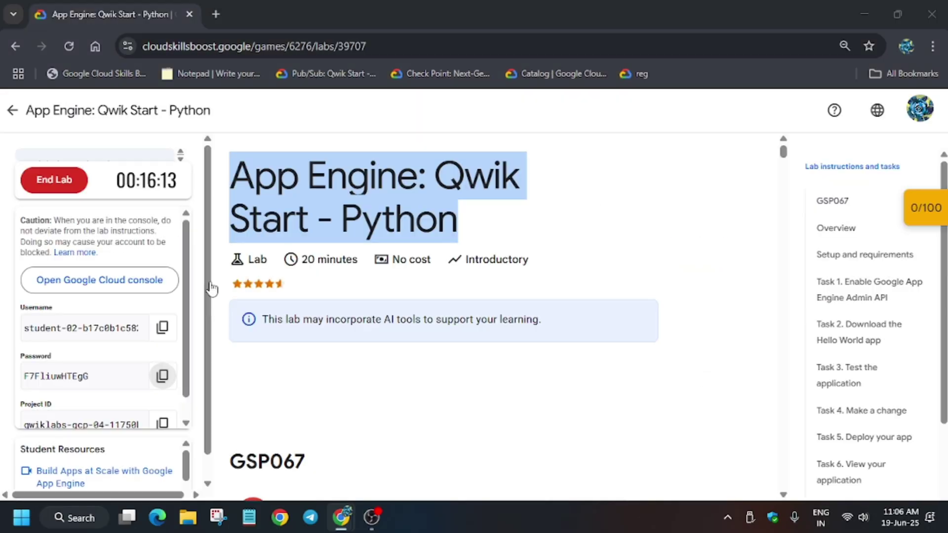
Copy the API name 'App Engine Admin API' from Task 1 of the lab instructions.
{"action": "left_click", "coordinate": [832, 297]}
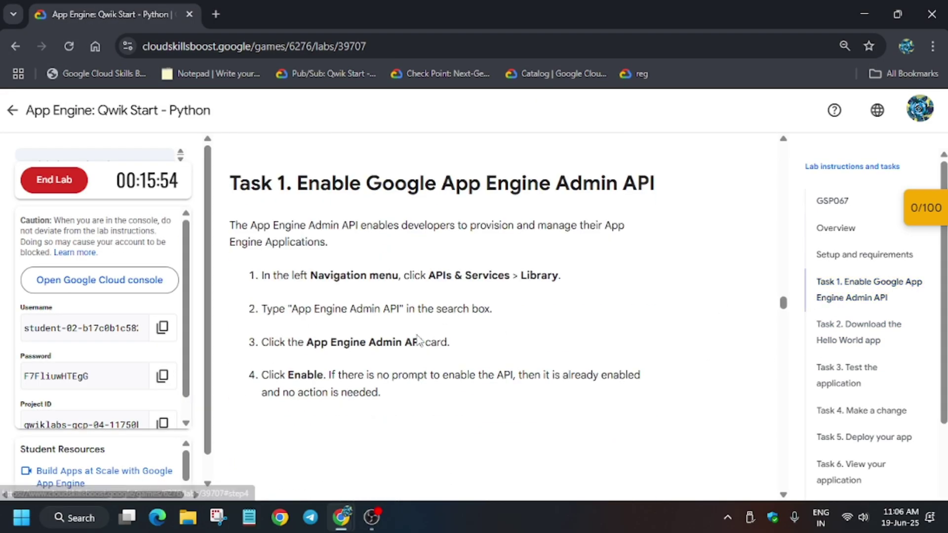
{"action": "scroll", "coordinate": [328, 339], "scroll_direction": "down", "scroll_amount": 3}
{"action": "scroll", "coordinate": [328, 339], "scroll_direction": "up", "scroll_amount": 2}
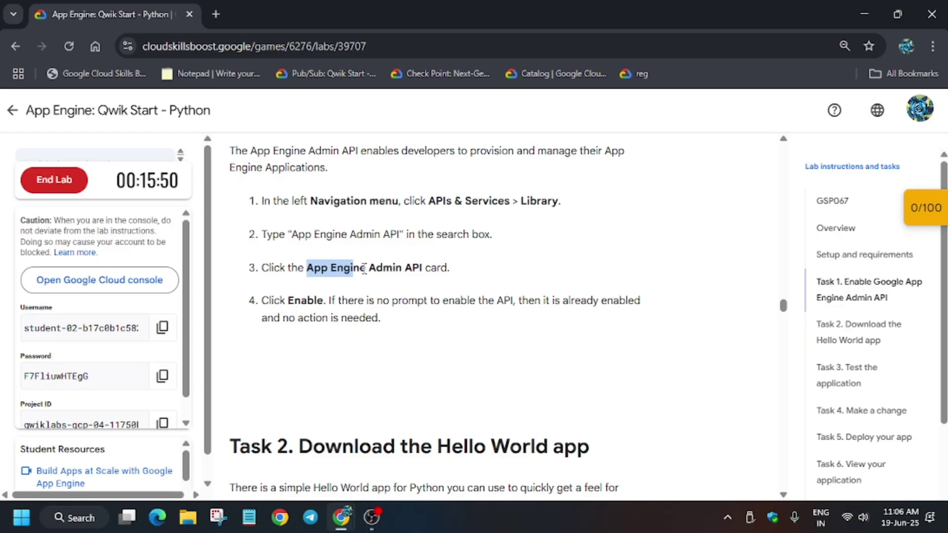
{"action": "left_click_drag", "start_coordinate": [308, 268], "coordinate": [416, 260]}
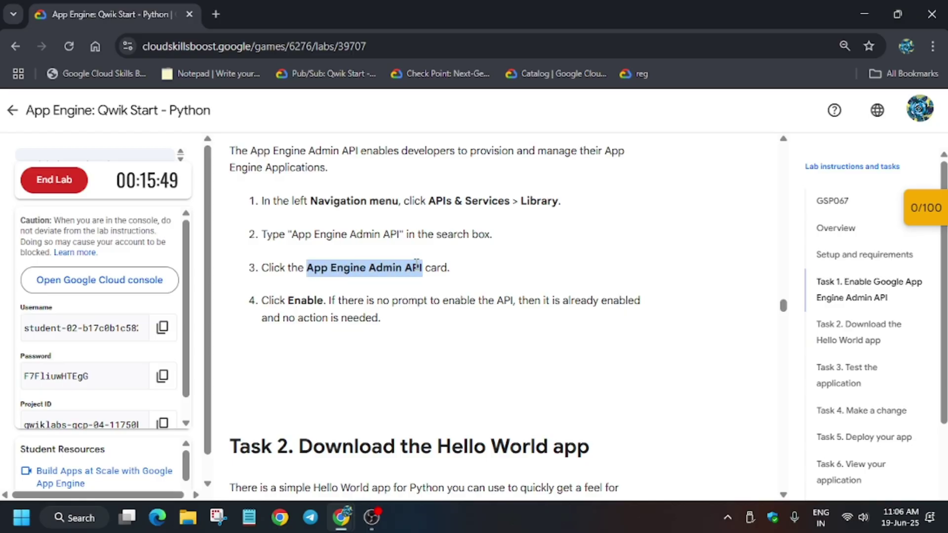
{"action": "key", "text": "alt+Tab"}
{"action": "scroll", "coordinate": [292, 406], "scroll_direction": "down", "scroll_amount": 2}
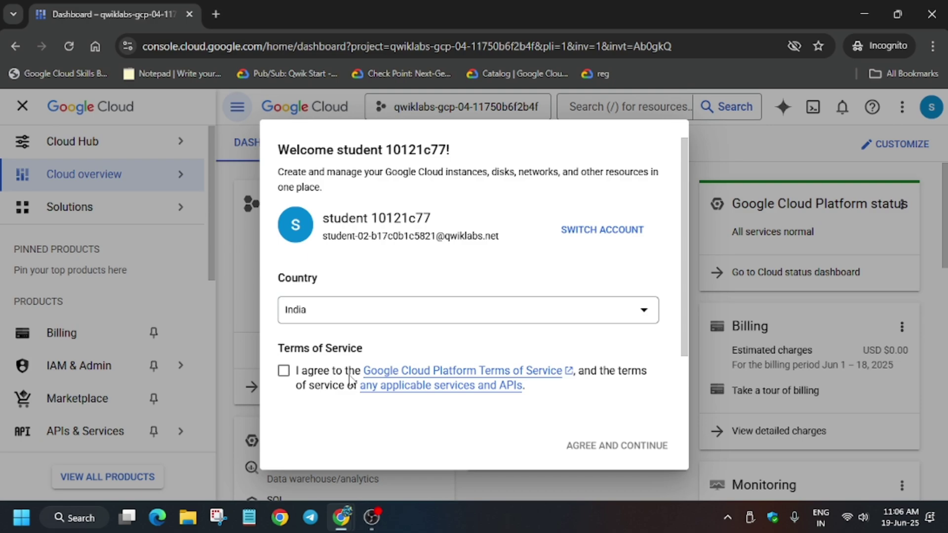
Accept the Google Cloud terms of service and go to the APIs & Services Library.
{"action": "left_click", "coordinate": [317, 378]}
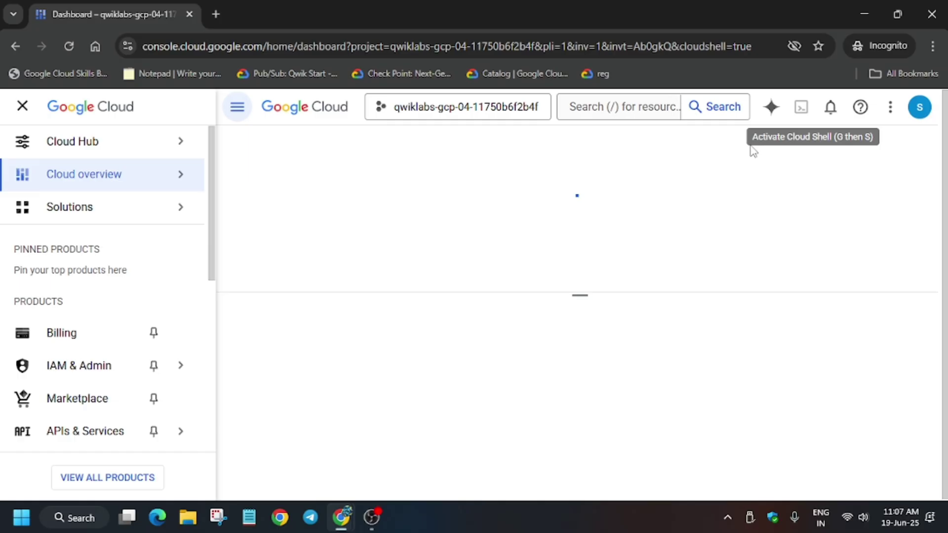
{"action": "mouse_move", "coordinate": [181, 431]}
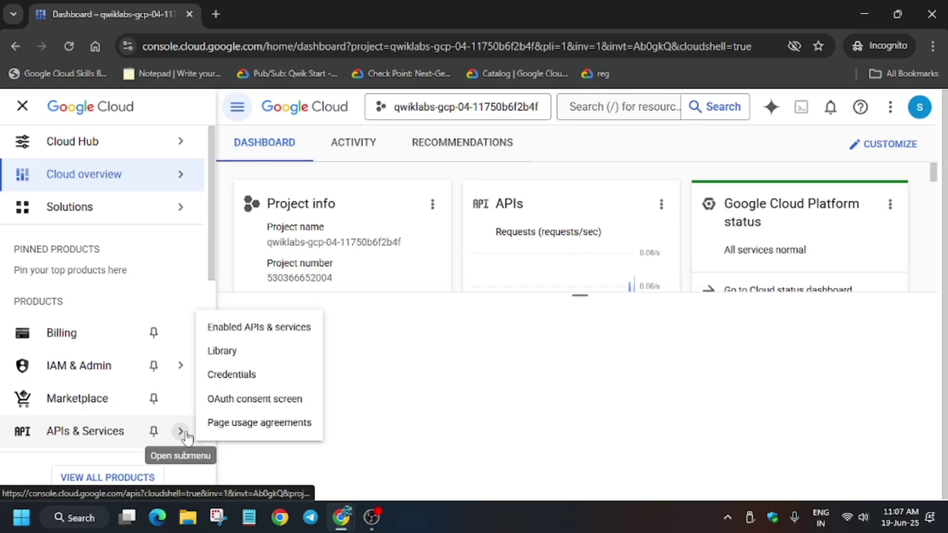
{"action": "left_click", "coordinate": [243, 351]}
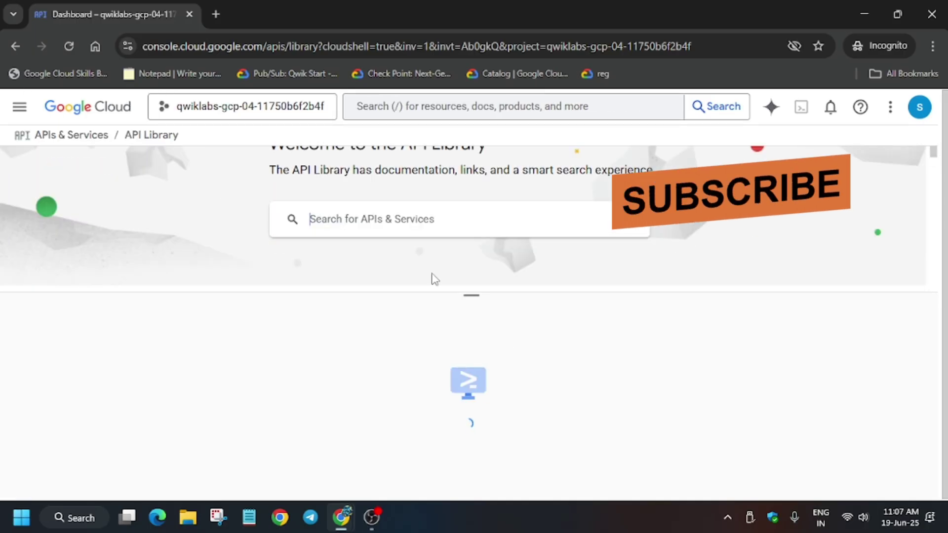
Open App Engine Admin API from a Library search, and start and authorize Cloud Shell.
{"action": "left_click", "coordinate": [396, 217]}
{"action": "type", "text": "App Engine Admin API"}
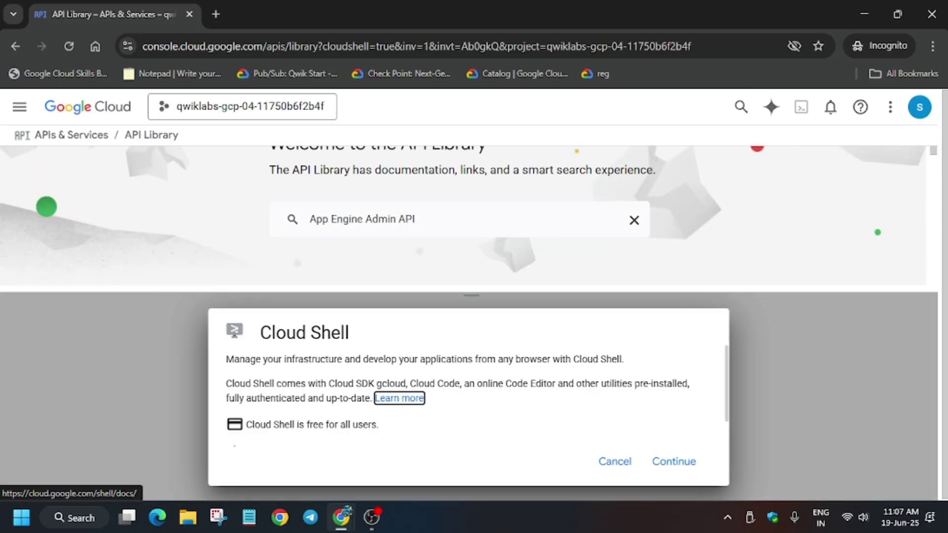
{"action": "left_click", "coordinate": [673, 462]}
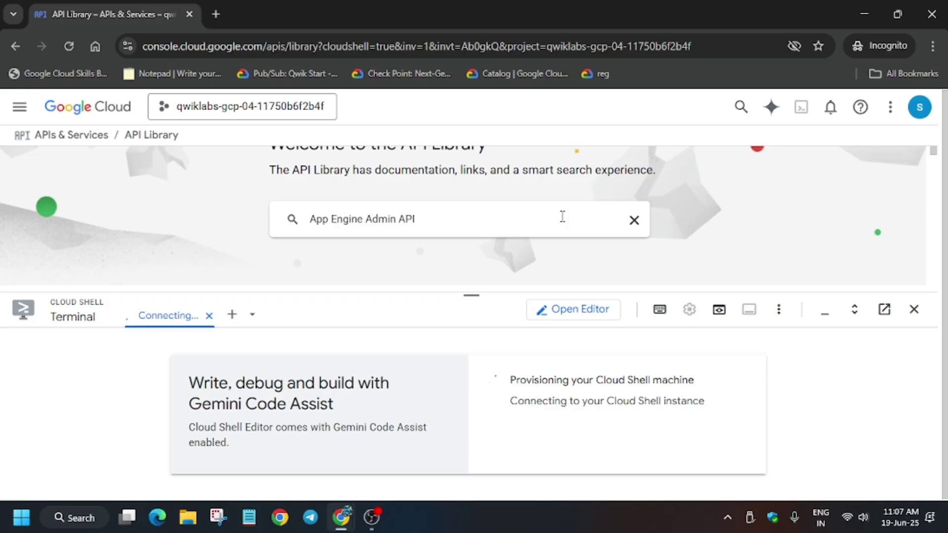
{"action": "key", "text": "Return"}
{"action": "key", "text": "alt+Tab"}
{"action": "key", "text": "alt+Tab"}
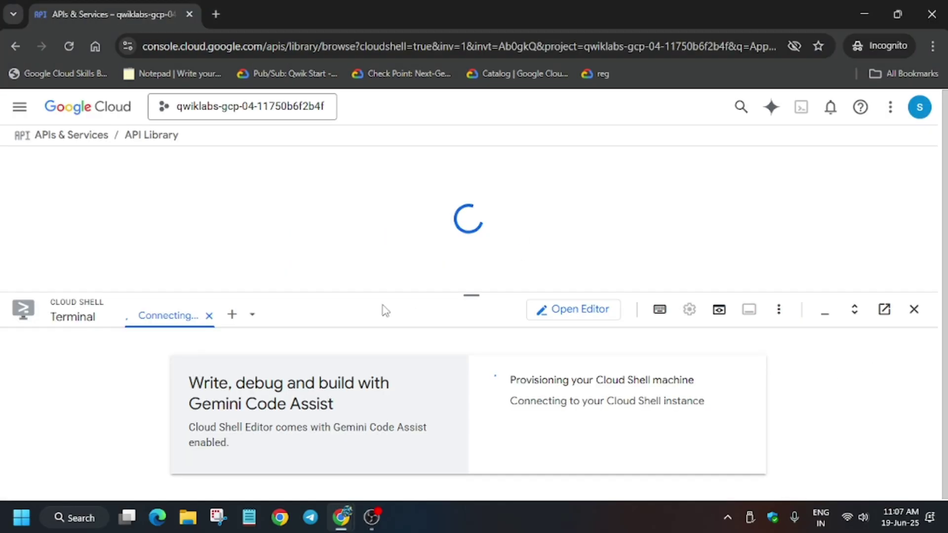
{"action": "scroll", "coordinate": [349, 217], "scroll_direction": "down", "scroll_amount": 2}
{"action": "scroll", "coordinate": [351, 250], "scroll_direction": "down", "scroll_amount": 2}
{"action": "scroll", "coordinate": [351, 249], "scroll_direction": "up", "scroll_amount": 1}
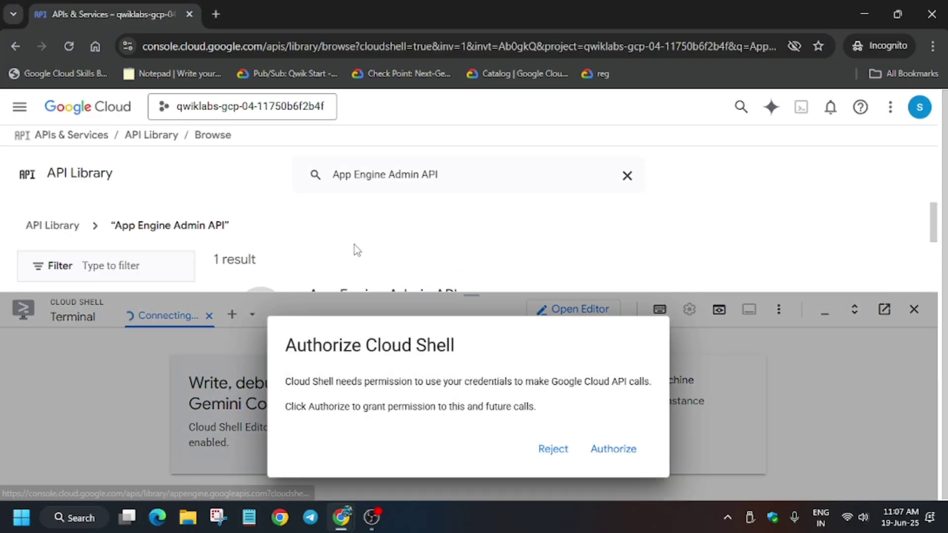
{"action": "scroll", "coordinate": [355, 245], "scroll_direction": "down", "scroll_amount": 2}
{"action": "scroll", "coordinate": [362, 245], "scroll_direction": "up", "scroll_amount": 1}
{"action": "left_click", "coordinate": [369, 256]}
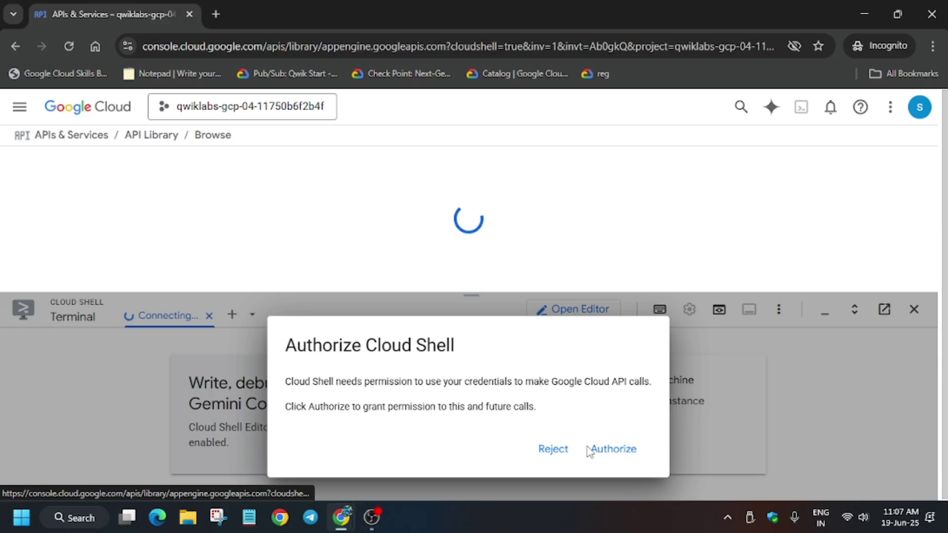
{"action": "left_click", "coordinate": [617, 453]}
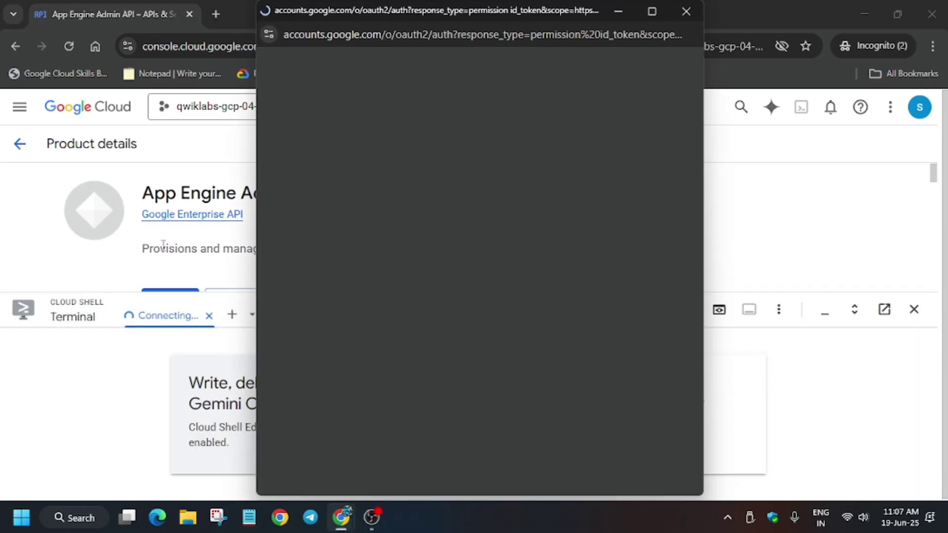
{"action": "scroll", "coordinate": [169, 256], "scroll_direction": "down", "scroll_amount": 1}
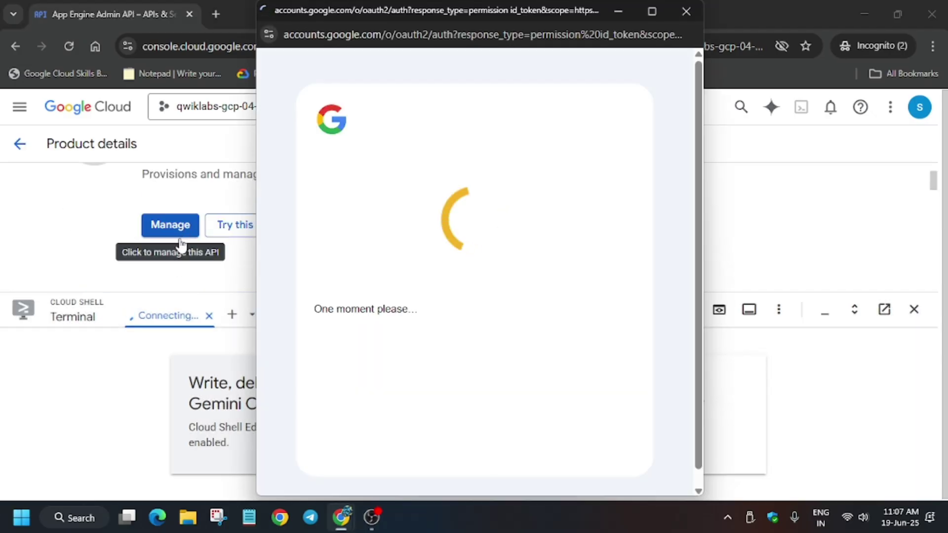
{"action": "scroll", "coordinate": [186, 256], "scroll_direction": "up", "scroll_amount": 2}
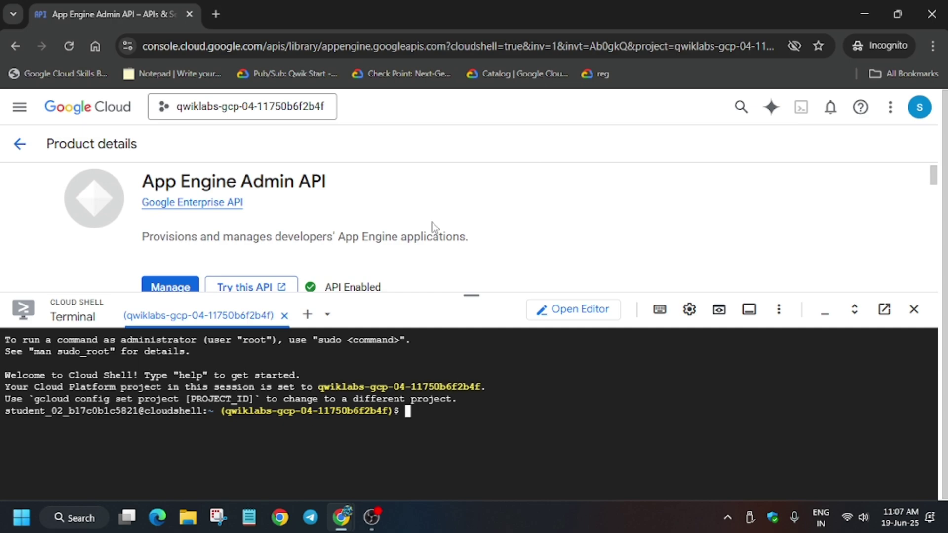
{"action": "scroll", "coordinate": [187, 257], "scroll_direction": "down", "scroll_amount": 2}
Clone the python-docs-samples repository in Cloud Shell with git clone.
{"action": "key", "text": "alt+Tab"}
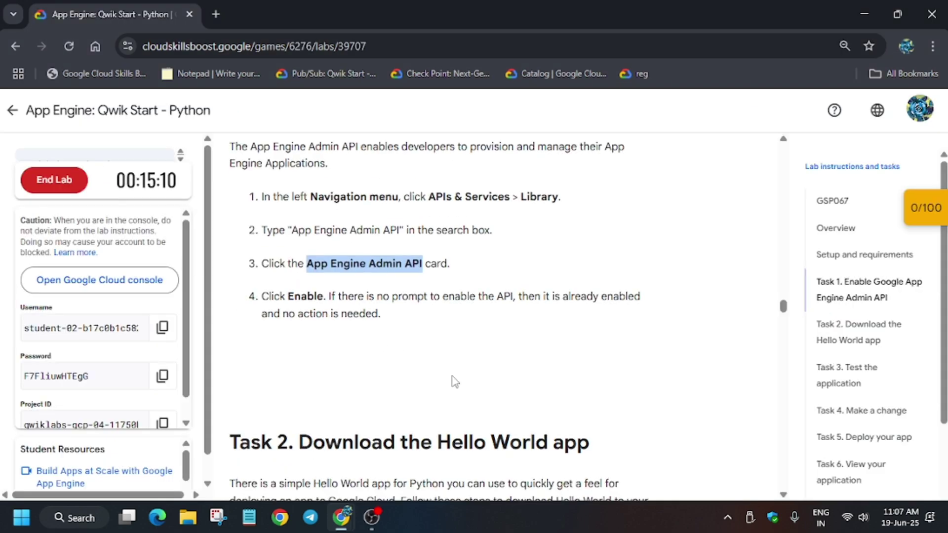
{"action": "scroll", "coordinate": [451, 383], "scroll_direction": "down", "scroll_amount": 5}
{"action": "left_click", "coordinate": [636, 245]}
{"action": "key", "text": "alt+Tab"}
{"action": "type", "text": "git clone https://github.com/GoogleCloudPlatform/python-docs-samples.git"}
{"action": "key", "text": "Return"}
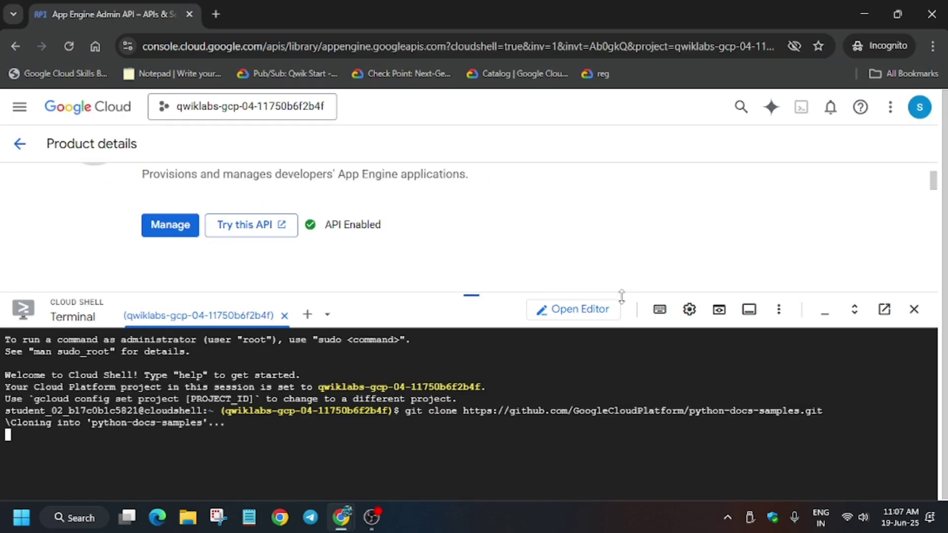
Change into the appengine/standard_python3/hello_world sample folder.
{"action": "key", "text": "alt+Tab"}
{"action": "left_click", "coordinate": [637, 352]}
{"action": "key", "text": "alt+Tab"}
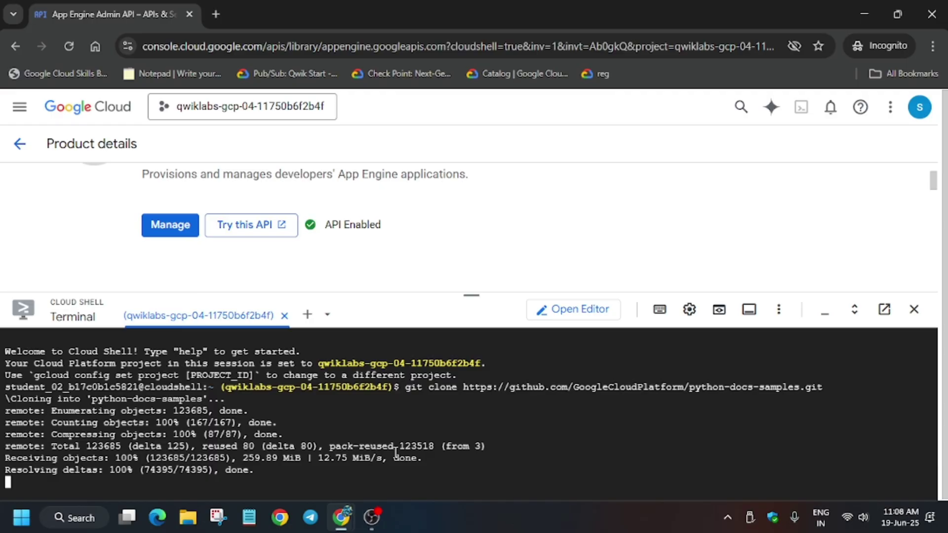
{"action": "type", "text": "cd python-docs-samples/appengine/standard_python3/hello_world"}
{"action": "key", "text": "Return"}
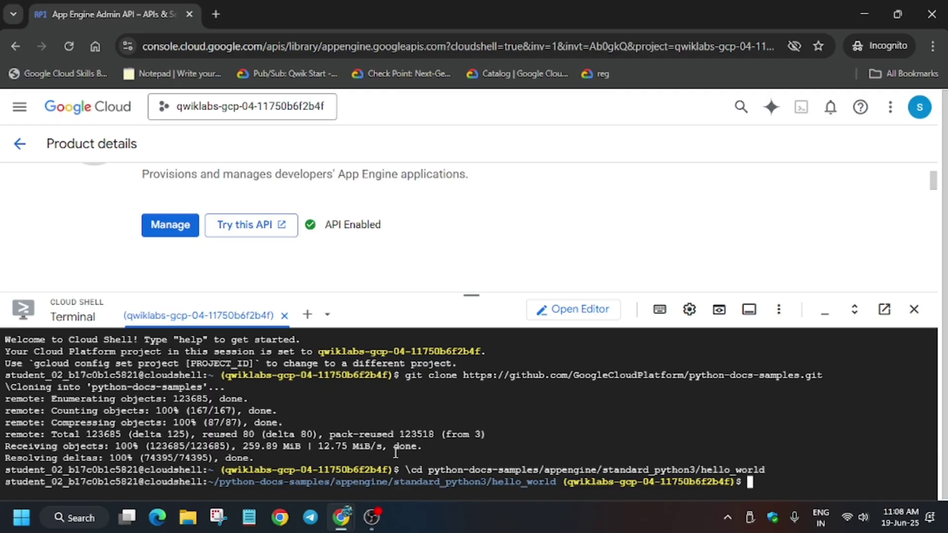
Run the sudo apt update and Python virtual environment setup commands.
{"action": "key", "text": "alt+Tab"}
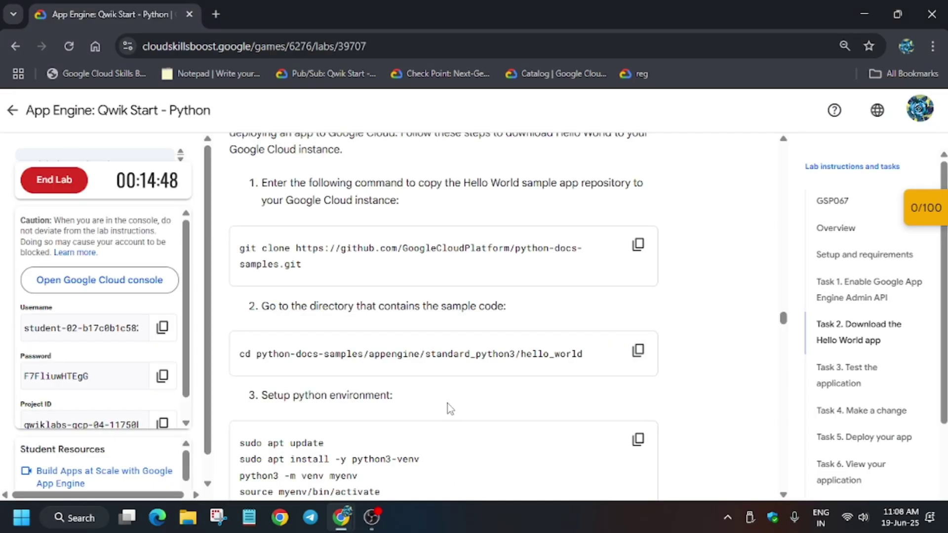
{"action": "left_click", "coordinate": [638, 438]}
{"action": "key", "text": "alt+Tab"}
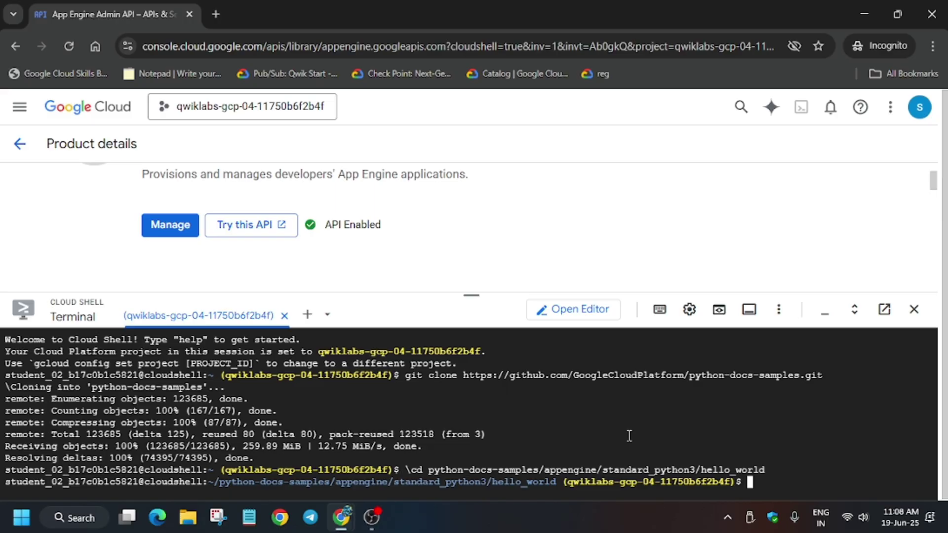
{"action": "key", "text": "ctrl+v"}
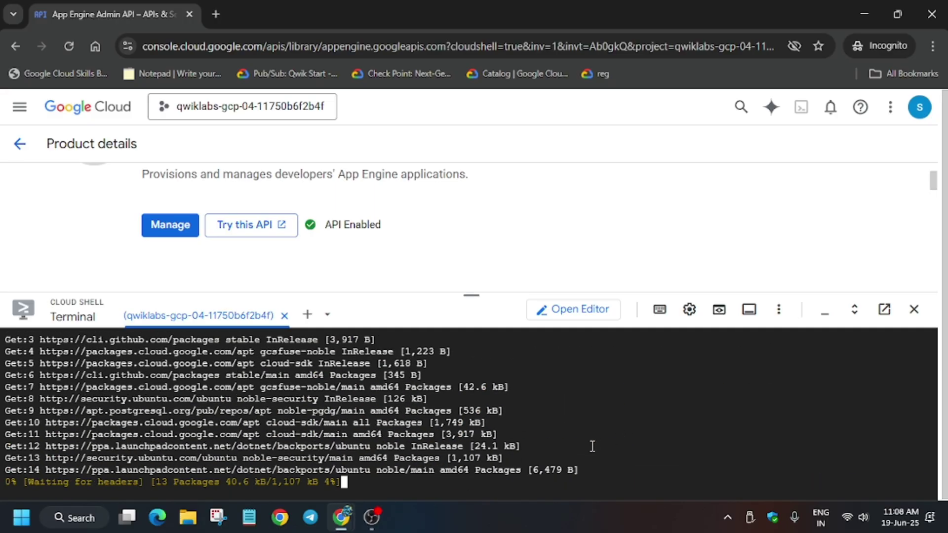
{"action": "key", "text": "alt+Tab"}
{"action": "scroll", "coordinate": [535, 392], "scroll_direction": "down", "scroll_amount": 5}
{"action": "scroll", "coordinate": [526, 387], "scroll_direction": "down", "scroll_amount": 2}
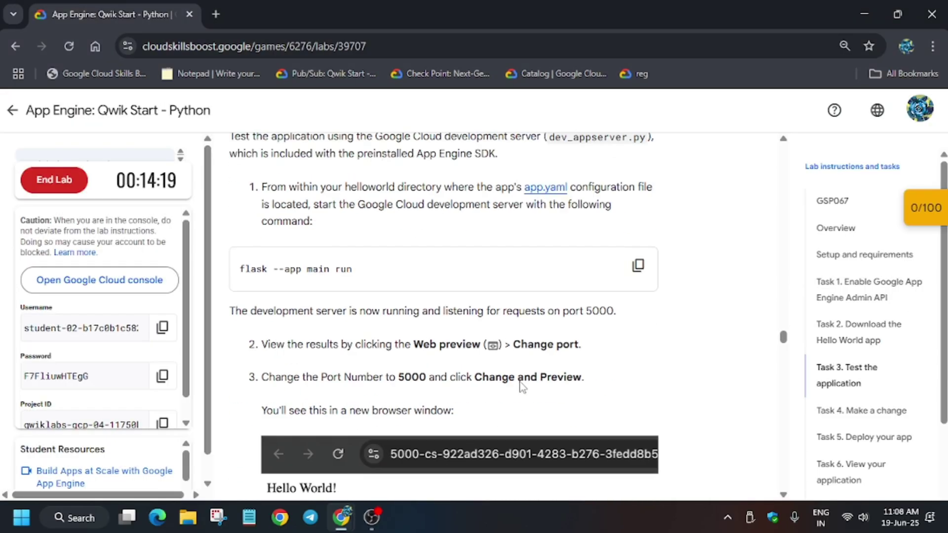
{"action": "scroll", "coordinate": [520, 386], "scroll_direction": "down", "scroll_amount": 3}
{"action": "scroll", "coordinate": [521, 386], "scroll_direction": "down", "scroll_amount": 3}
{"action": "scroll", "coordinate": [520, 381], "scroll_direction": "down", "scroll_amount": 3}
{"action": "scroll", "coordinate": [520, 380], "scroll_direction": "down", "scroll_amount": 3}
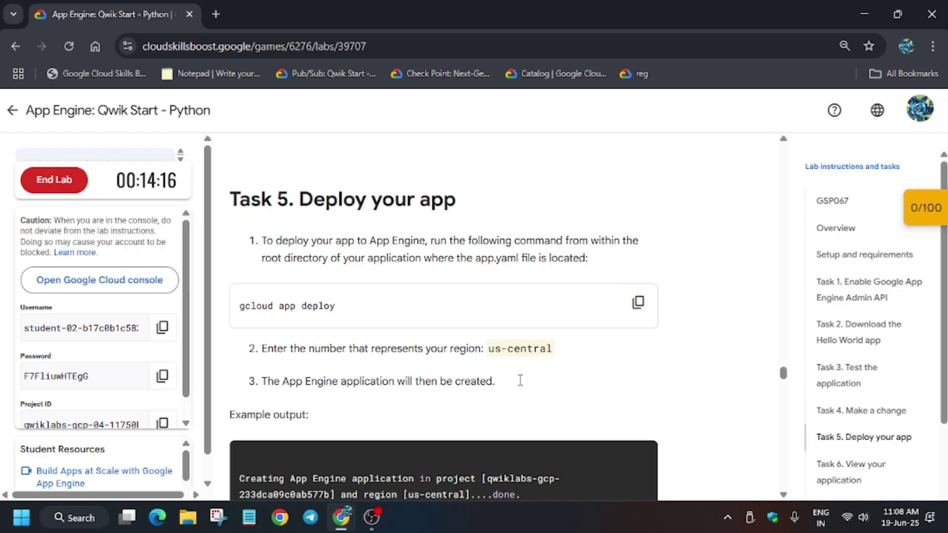
Run gcloud app deploy in Cloud Shell for the Hello World app.
{"action": "left_click", "coordinate": [637, 303]}
{"action": "left_click", "coordinate": [880, 256]}
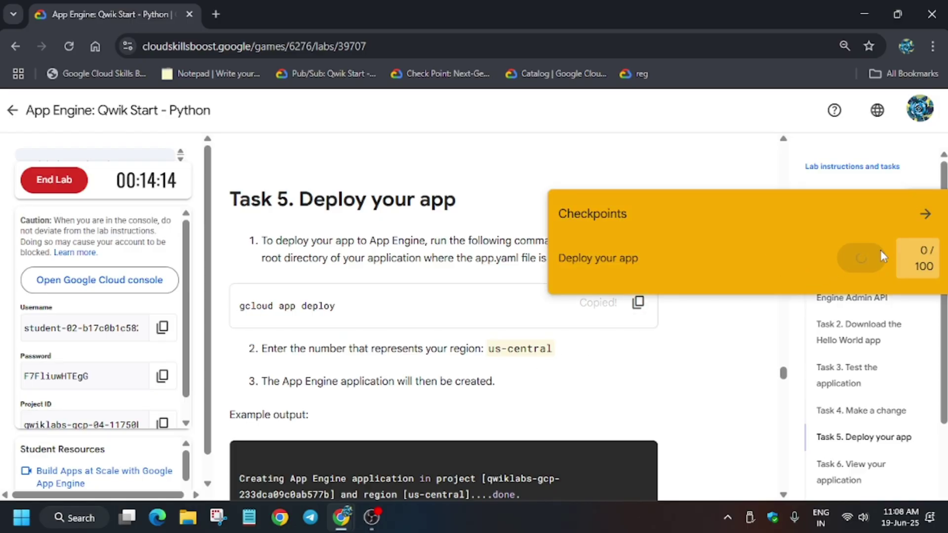
{"action": "left_click", "coordinate": [925, 217]}
{"action": "key", "text": "alt+Tab"}
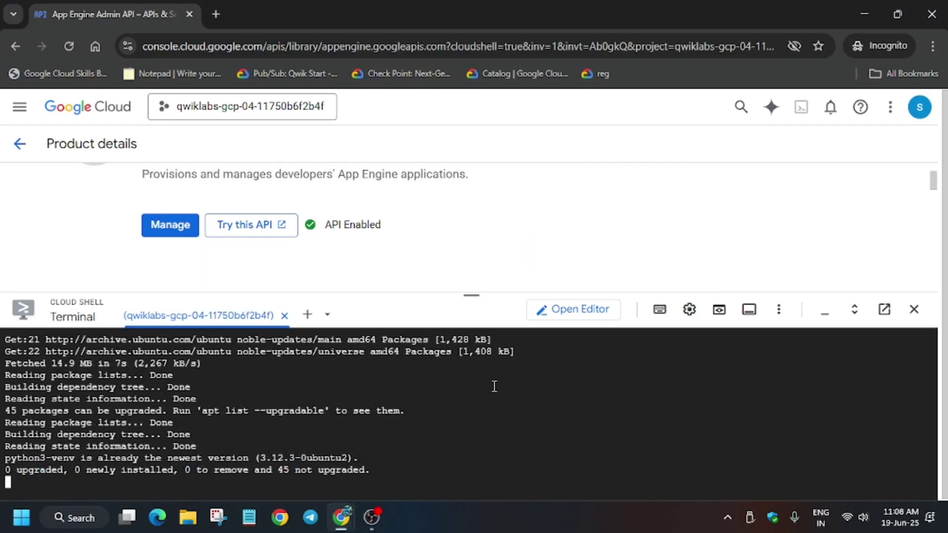
{"action": "key", "text": "ctrl+v"}
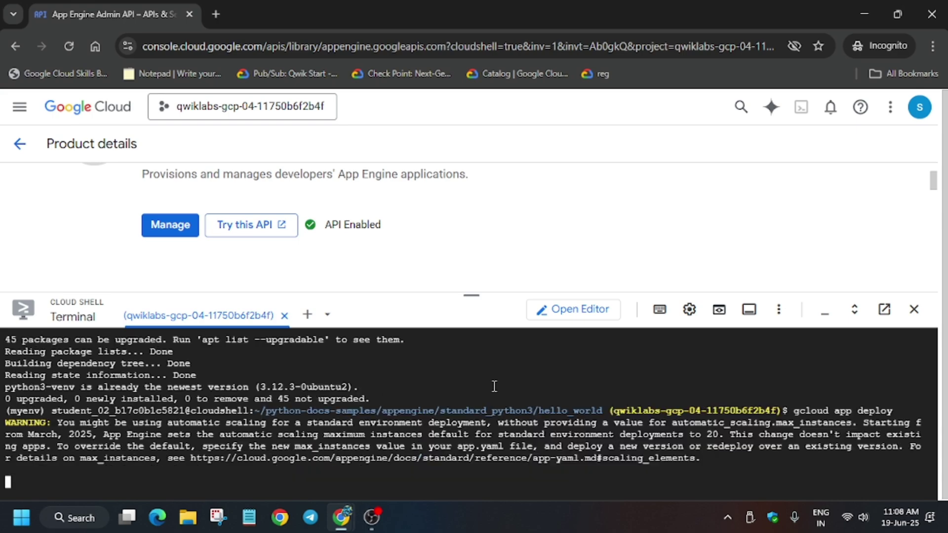
Choose us-central (option 2) as the App Engine region and verify the deploy objective.
{"action": "key", "text": "alt+Tab"}
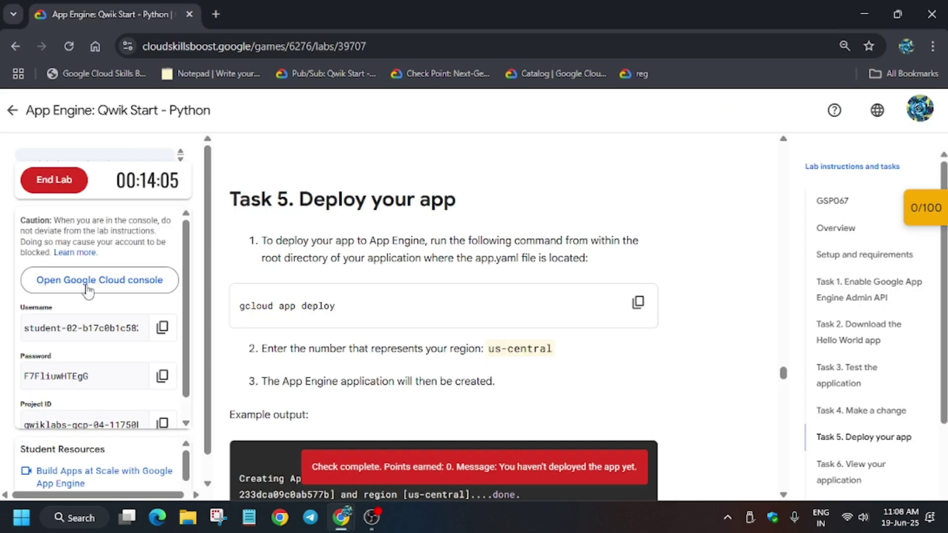
{"action": "scroll", "coordinate": [292, 354], "scroll_direction": "down", "scroll_amount": 3}
{"action": "key", "text": "alt+Tab"}
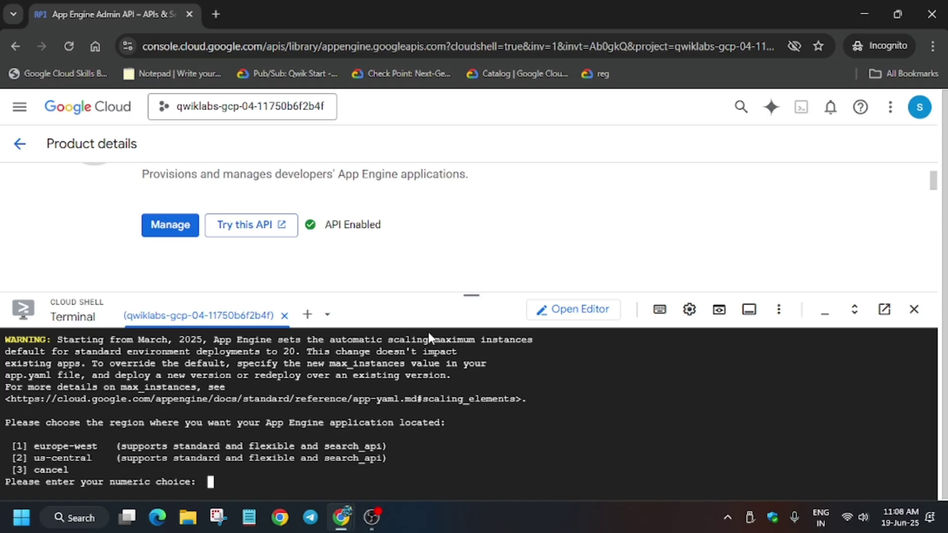
{"action": "type", "text": "2"}
{"action": "key", "text": "Return"}
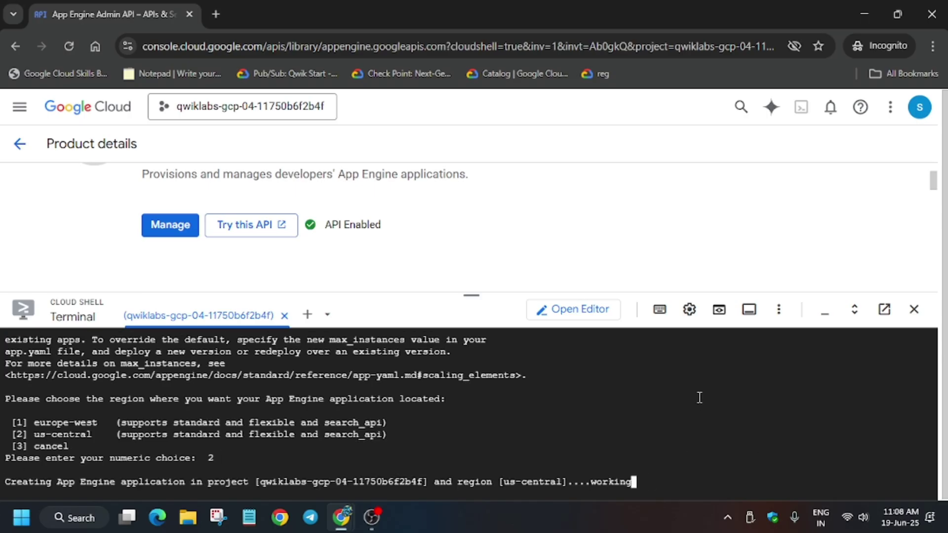
{"action": "key", "text": "alt+Tab"}
{"action": "scroll", "coordinate": [594, 388], "scroll_direction": "down", "scroll_amount": 5}
{"action": "scroll", "coordinate": [512, 390], "scroll_direction": "down", "scroll_amount": 5}
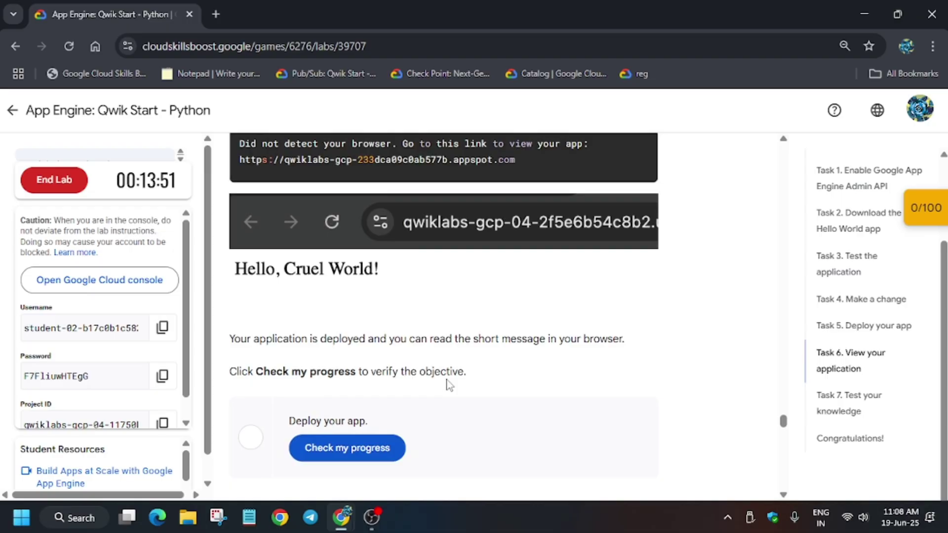
{"action": "scroll", "coordinate": [446, 384], "scroll_direction": "down", "scroll_amount": 1}
{"action": "left_click", "coordinate": [344, 372]}
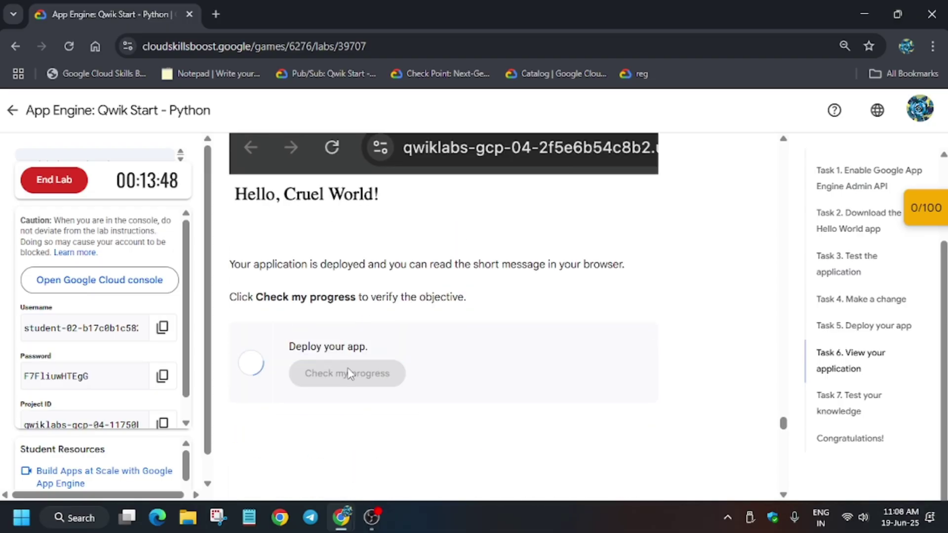